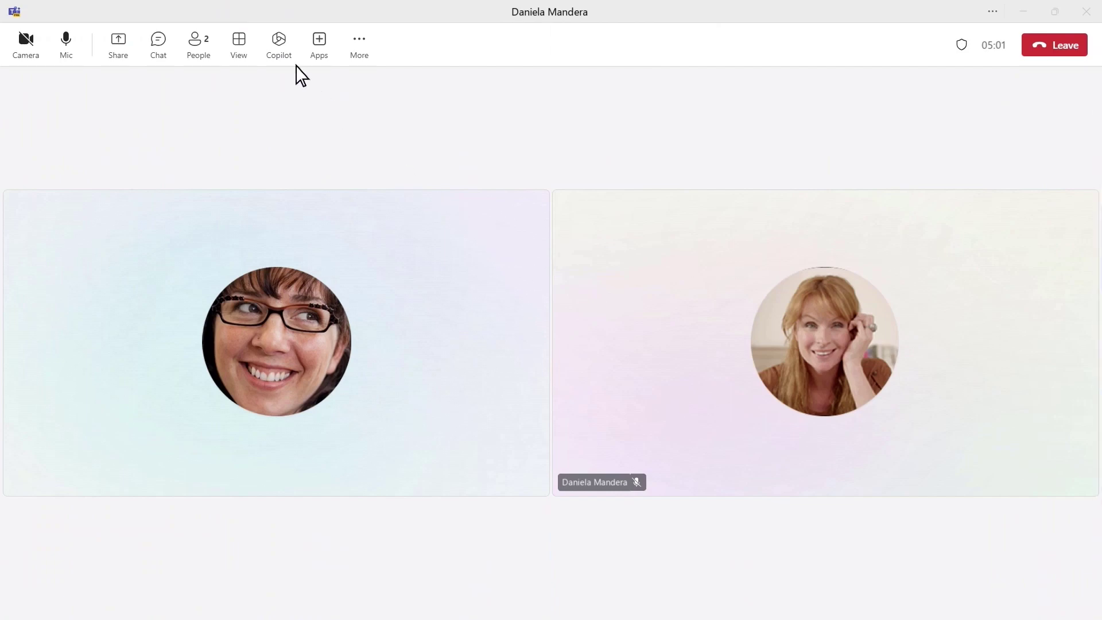
Step: Ask Copilot for a table of the call's action items and other event-planning workstreams
left_click(278, 47)
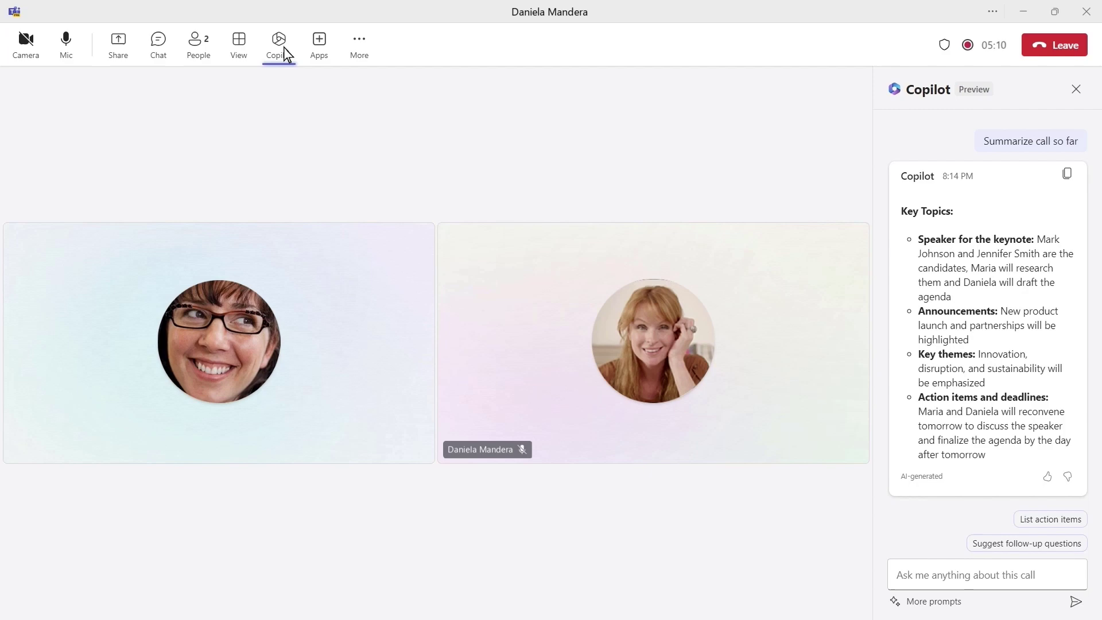
left_click(962, 572)
type("Create a table with action items for m")
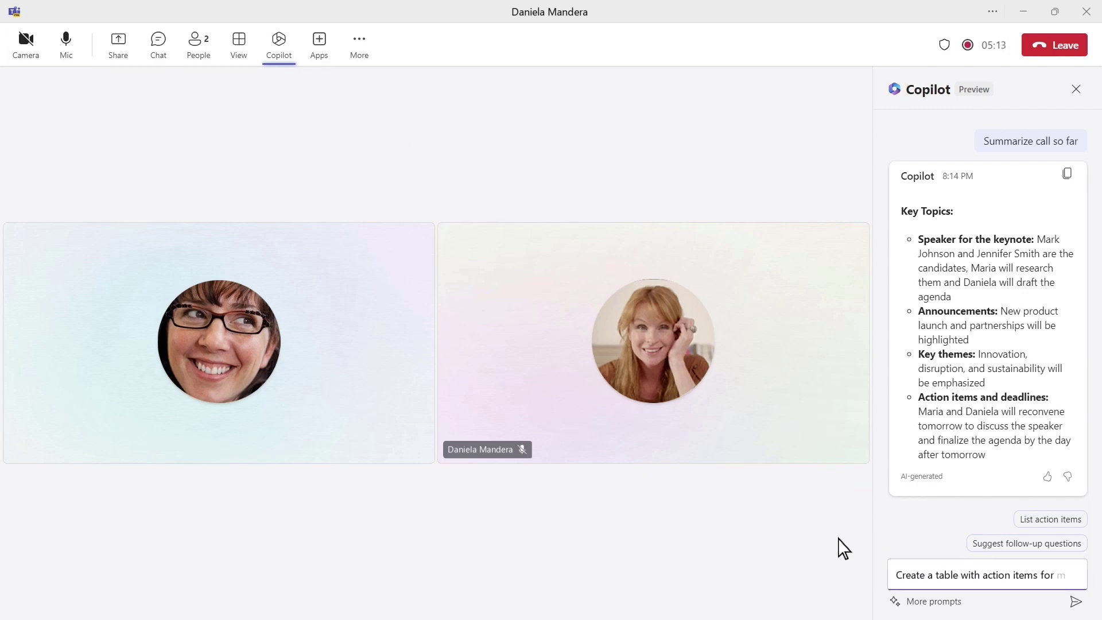
type("e and Daniela")
key("Return")
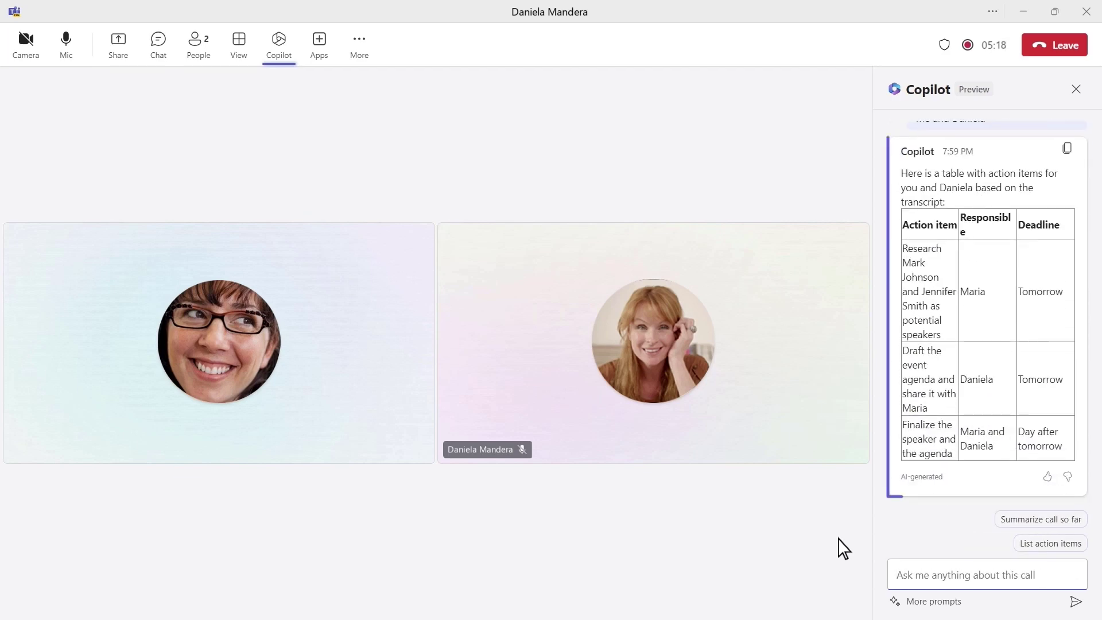
type("What other")
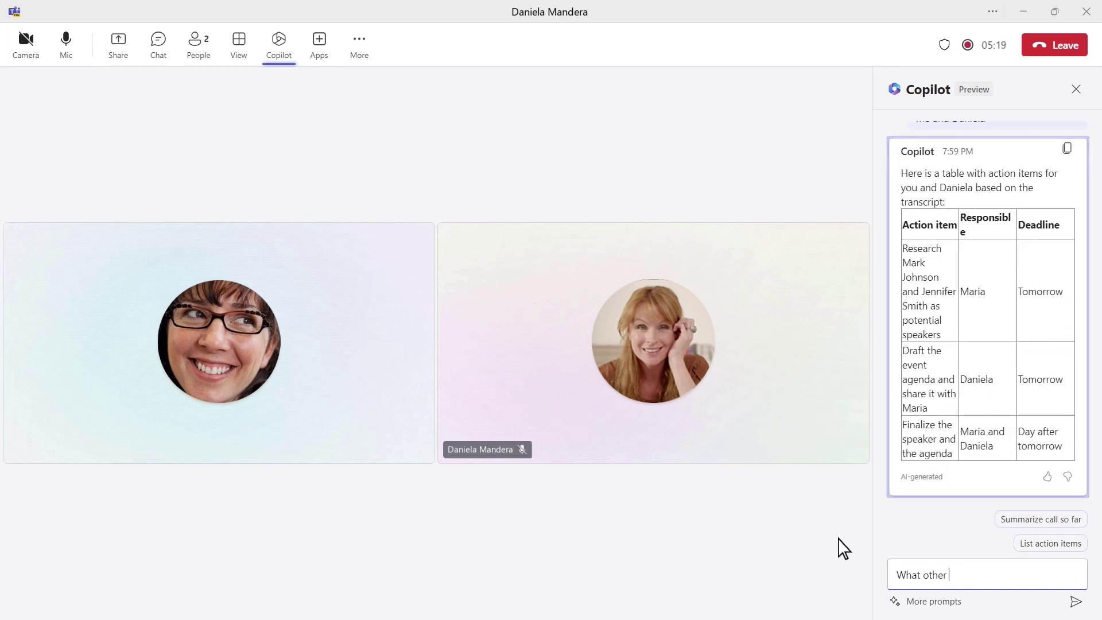
type(" workstreams should we conside")
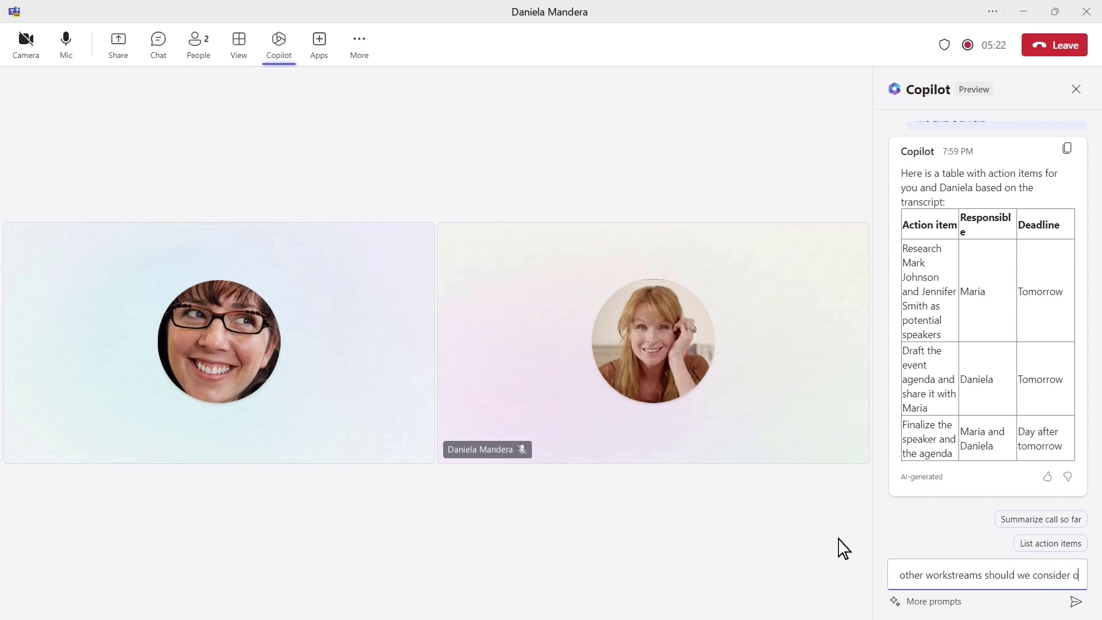
type("r for planning the event?")
key("Return")
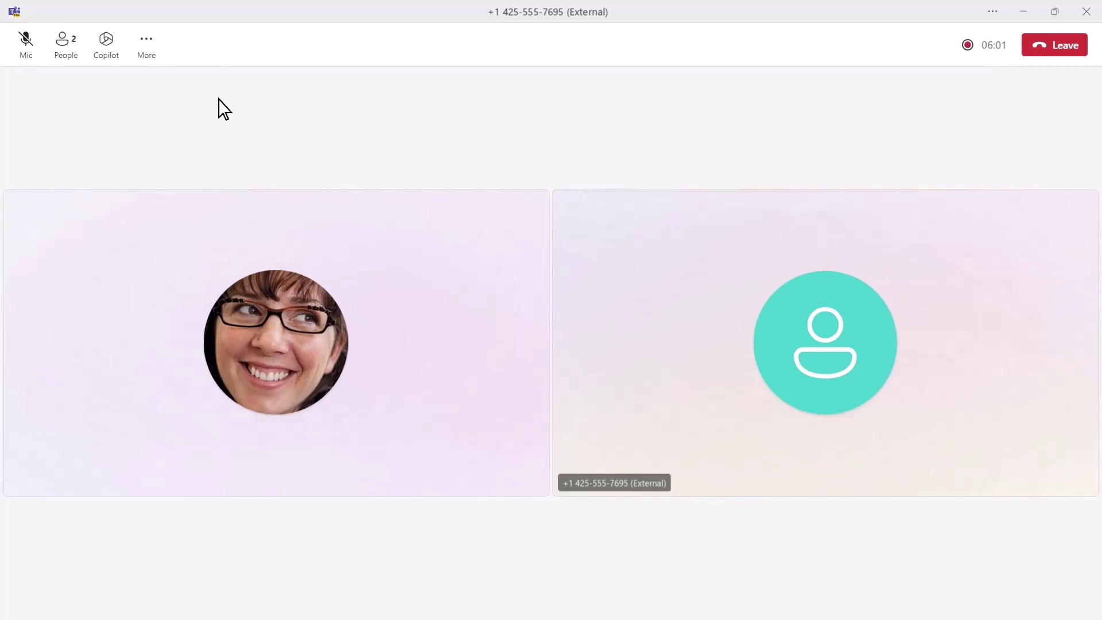
Step: Have Copilot summarize the external call so far and list Daniela's unresolved questions
left_click(107, 48)
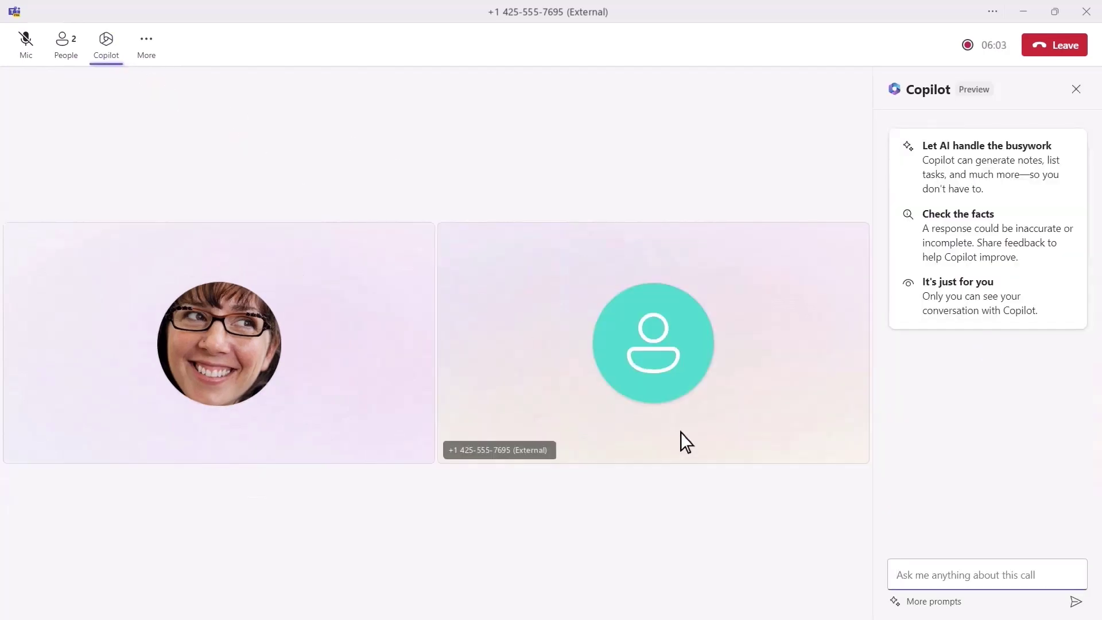
left_click(935, 602)
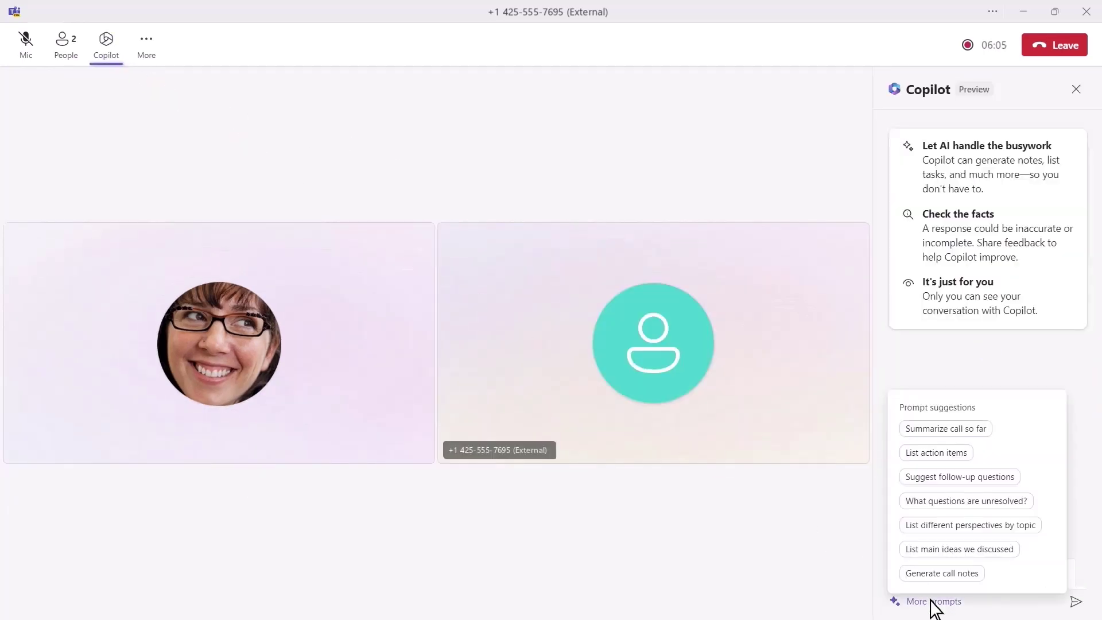
left_click(951, 435)
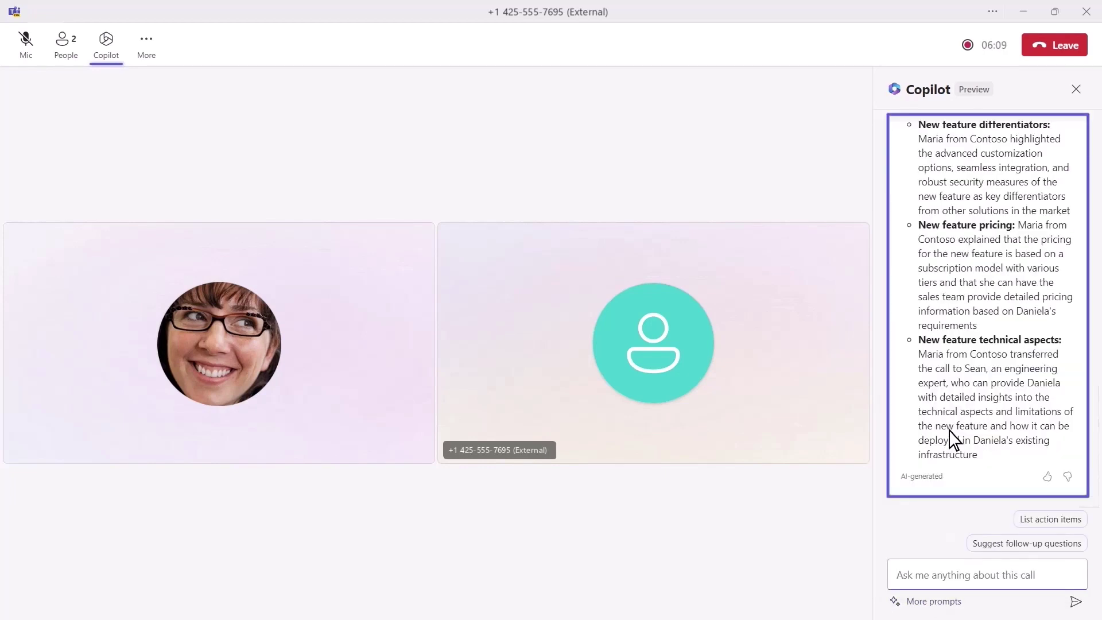
left_click(934, 577)
type("create a list of unresolved questions from")
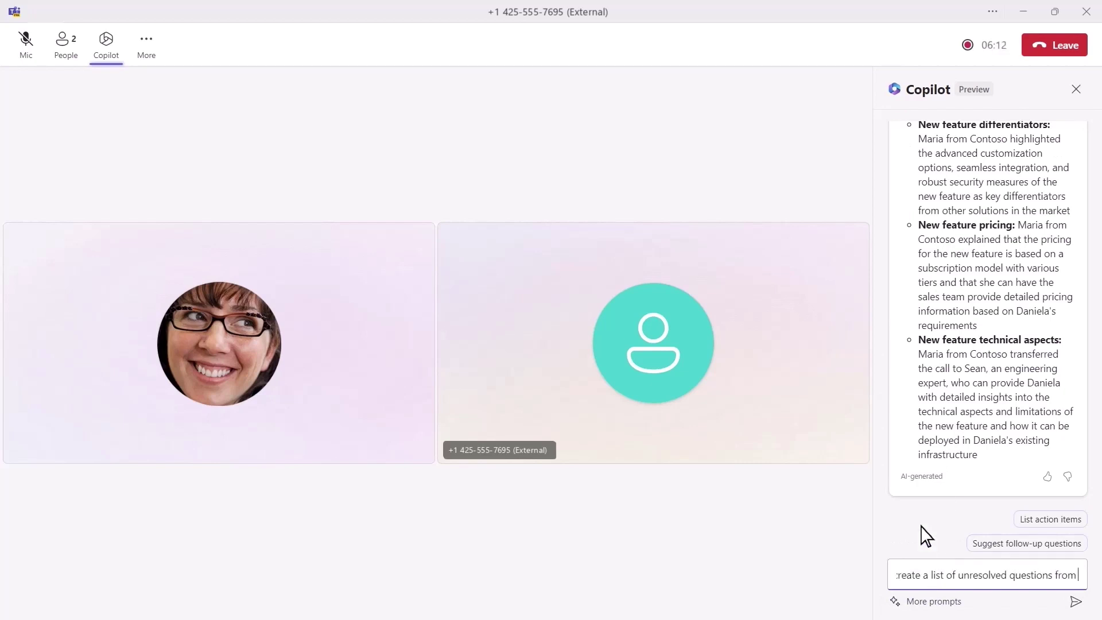
type(" Daniela")
key("Return")
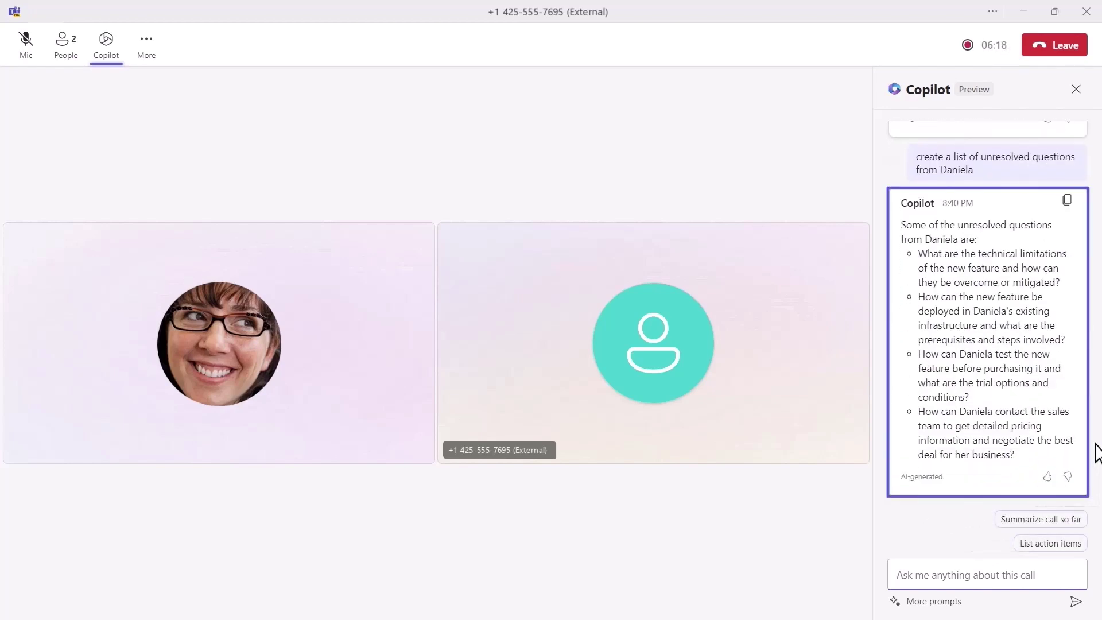
left_click_drag(1097, 450, 1096, 237)
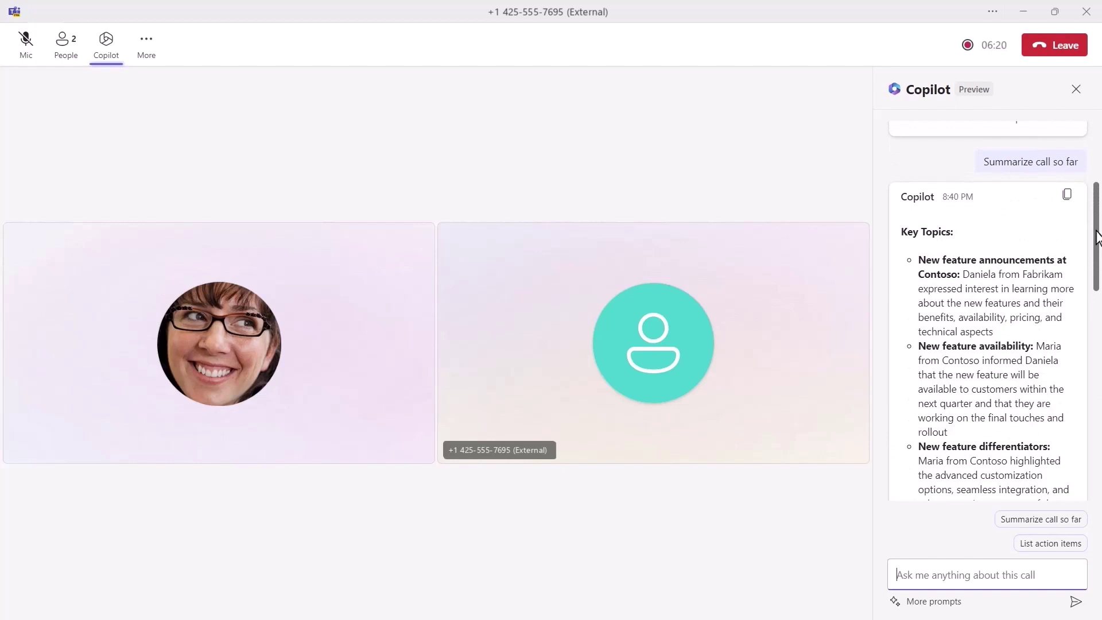
Step: Copy Copilot's call summary, then hold the caller and pick Adele Vance for consult-then-transfer
left_click(1067, 196)
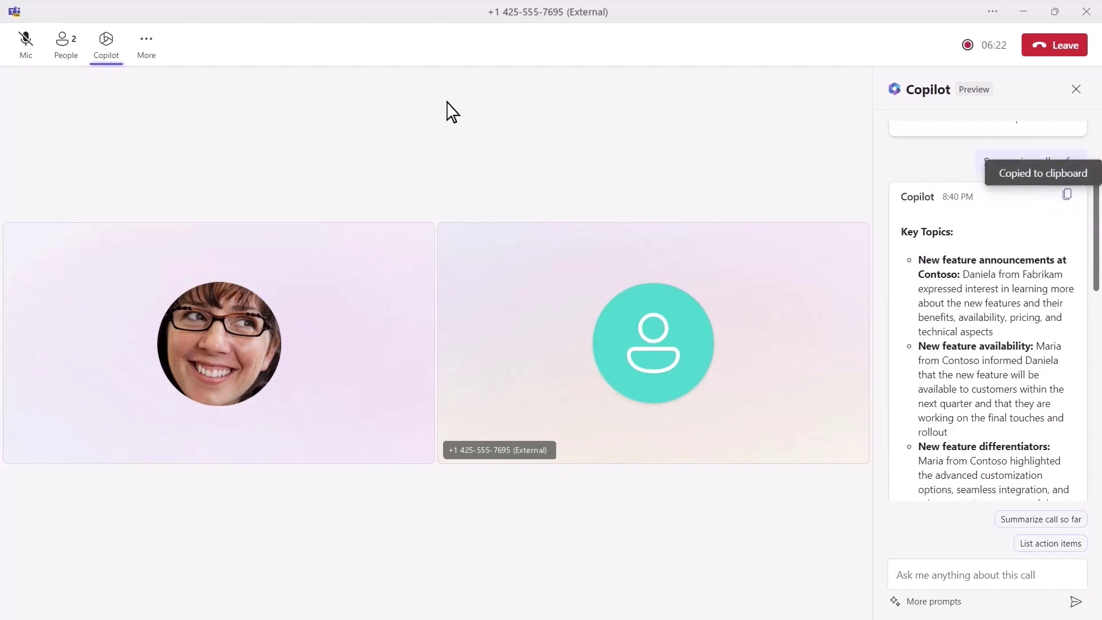
left_click(147, 50)
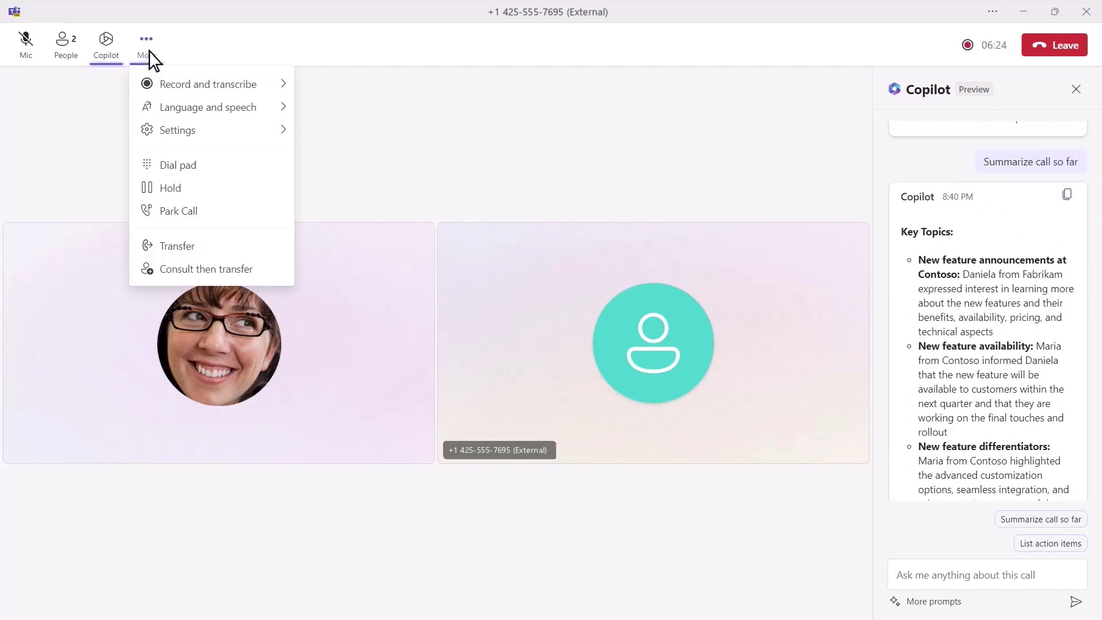
left_click(226, 267)
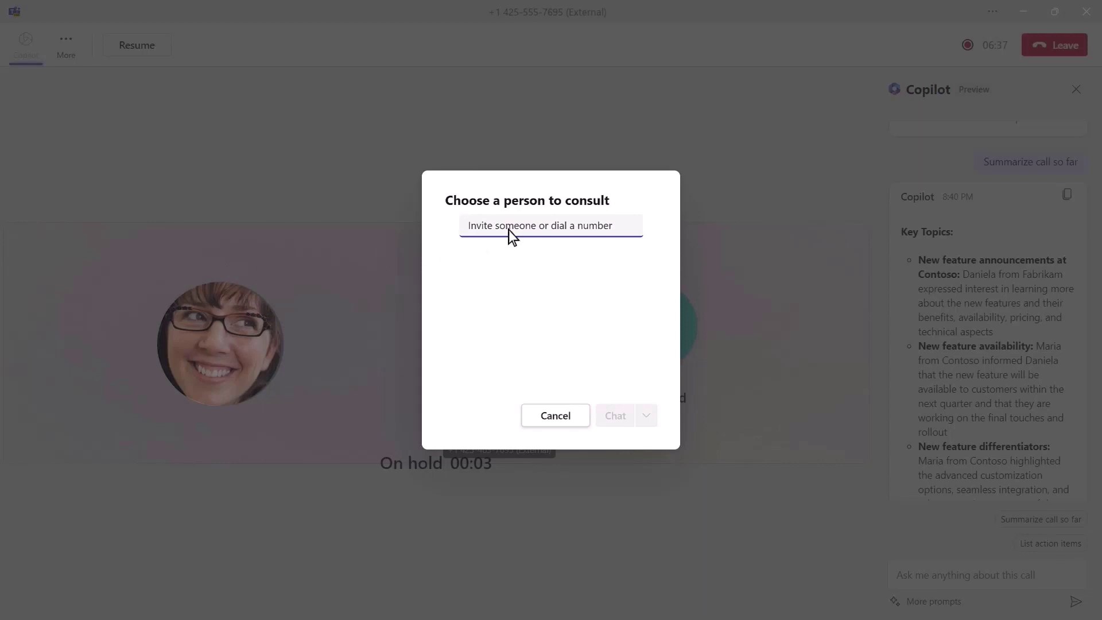
type("adele")
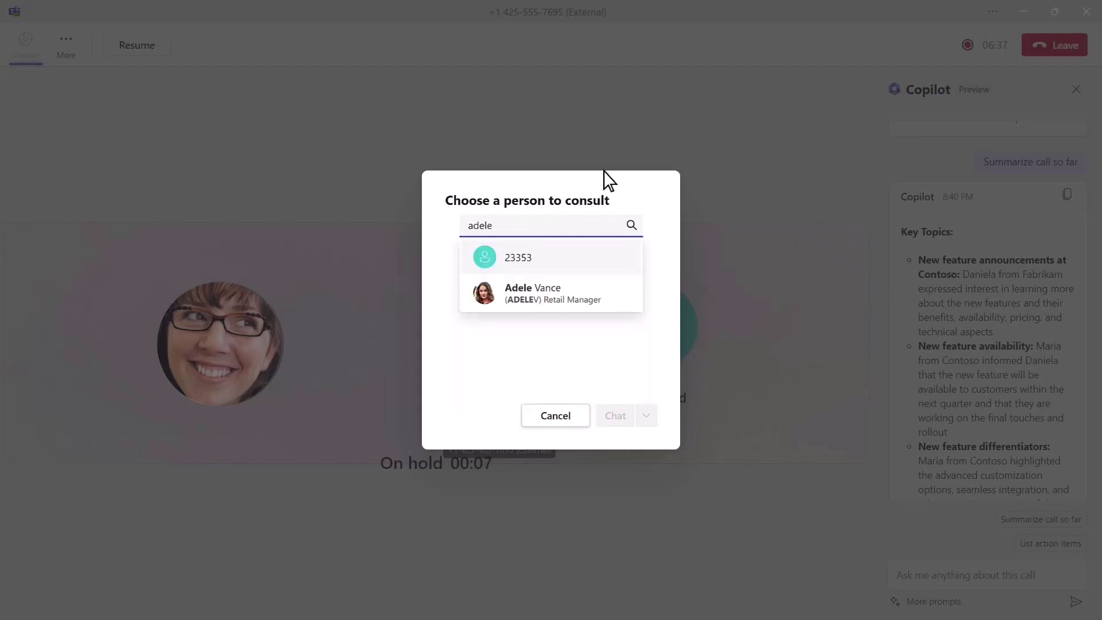
left_click(569, 284)
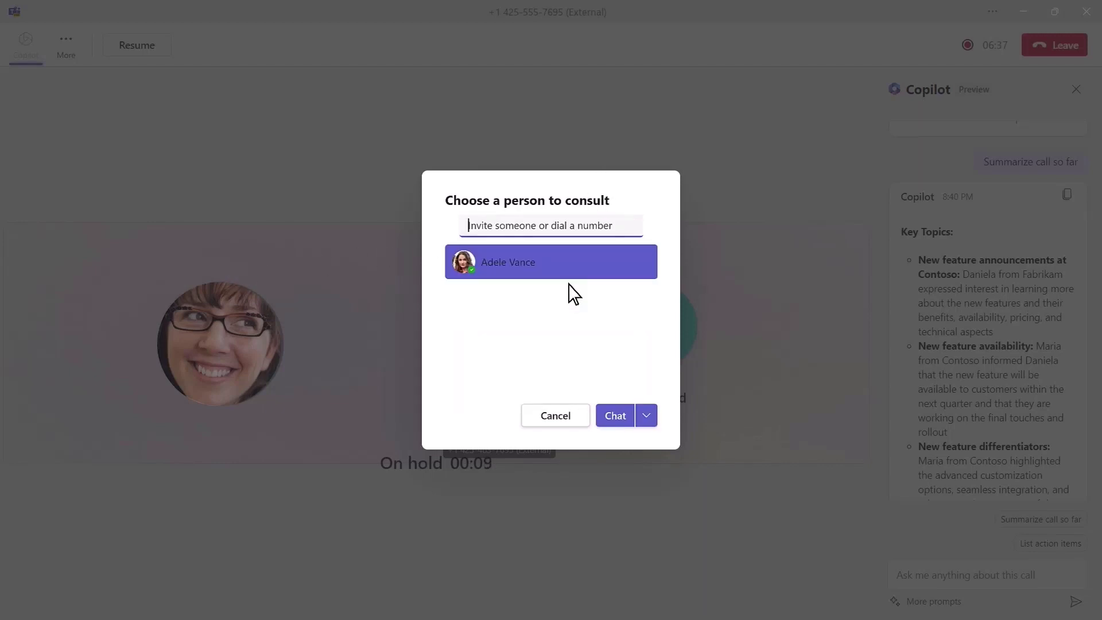
Step: Send Adele Vance an introduction and the pasted Copilot call summary in the consult chat
left_click(615, 415)
type("Hey! I'm")
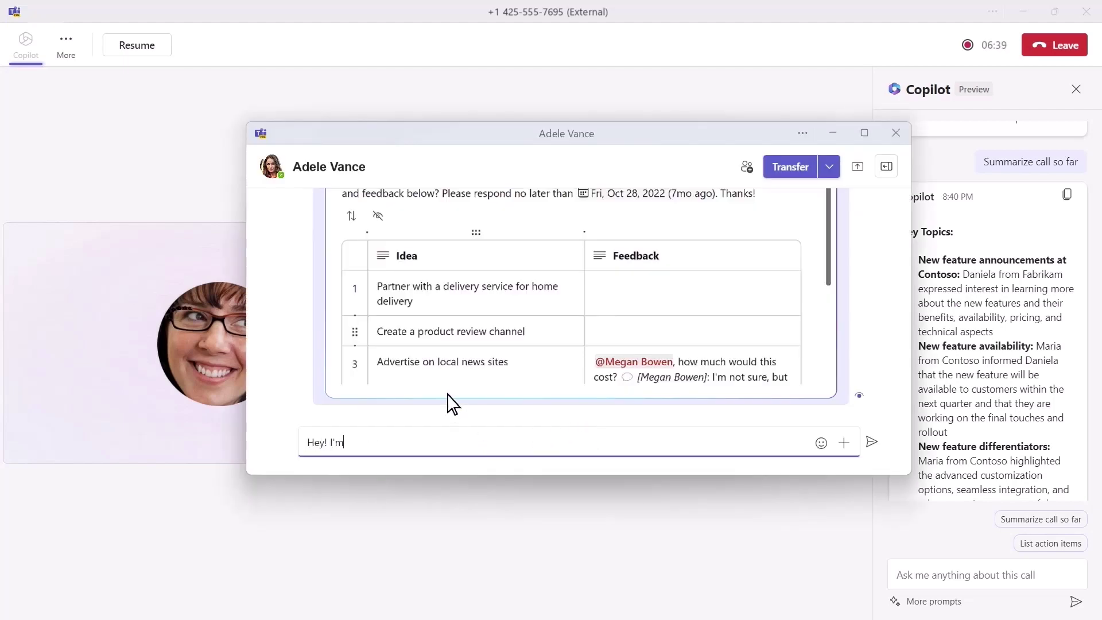
type(" on a call with Daniela, a customer from Fabrikam, She has some technical questions I ho")
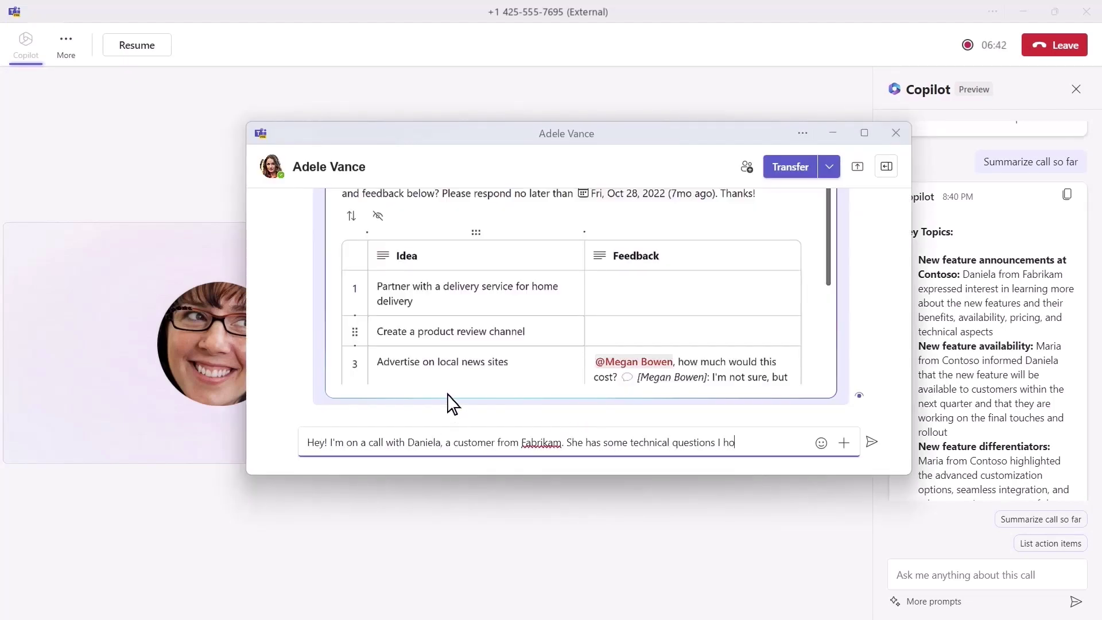
type("pe you'll be able to help her with")
key("Return")
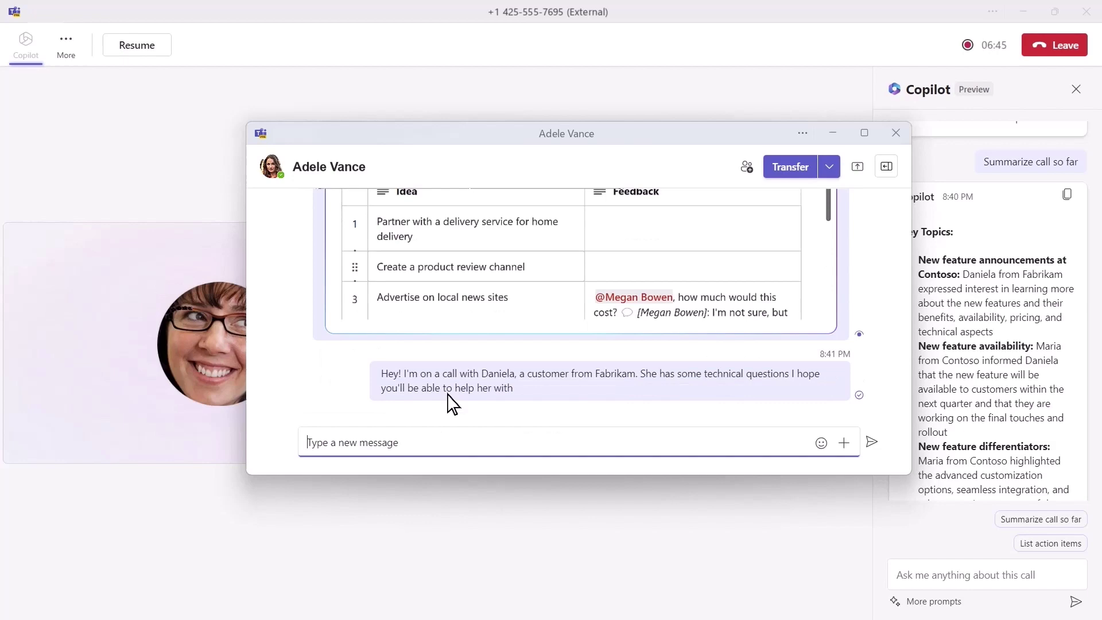
type("Here's a summary of our call:")
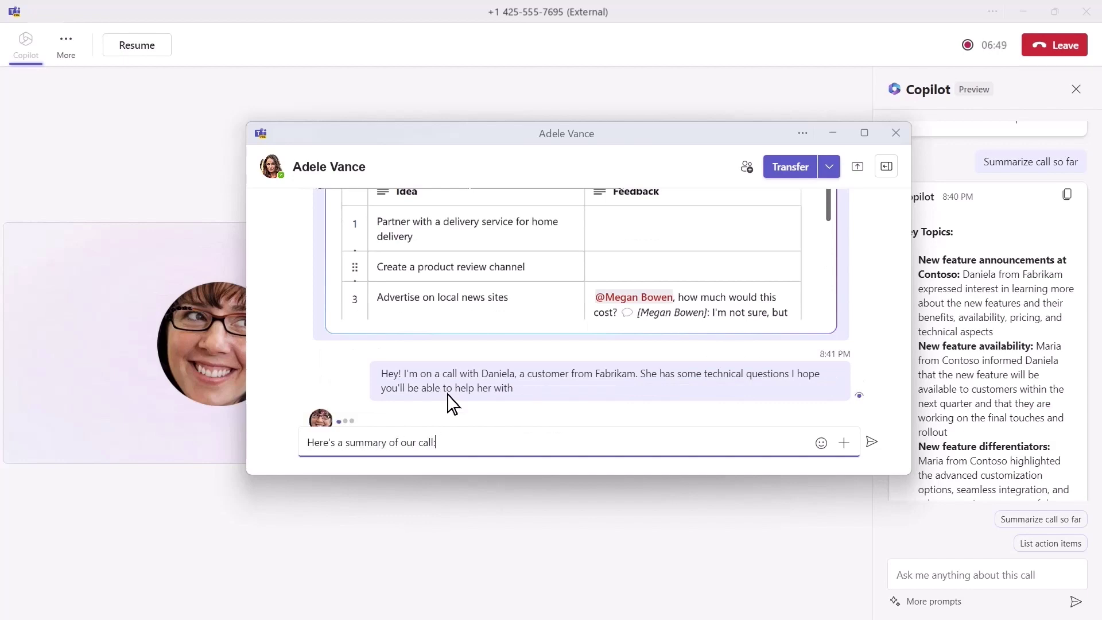
key("shift+Return")
key("ctrl+v")
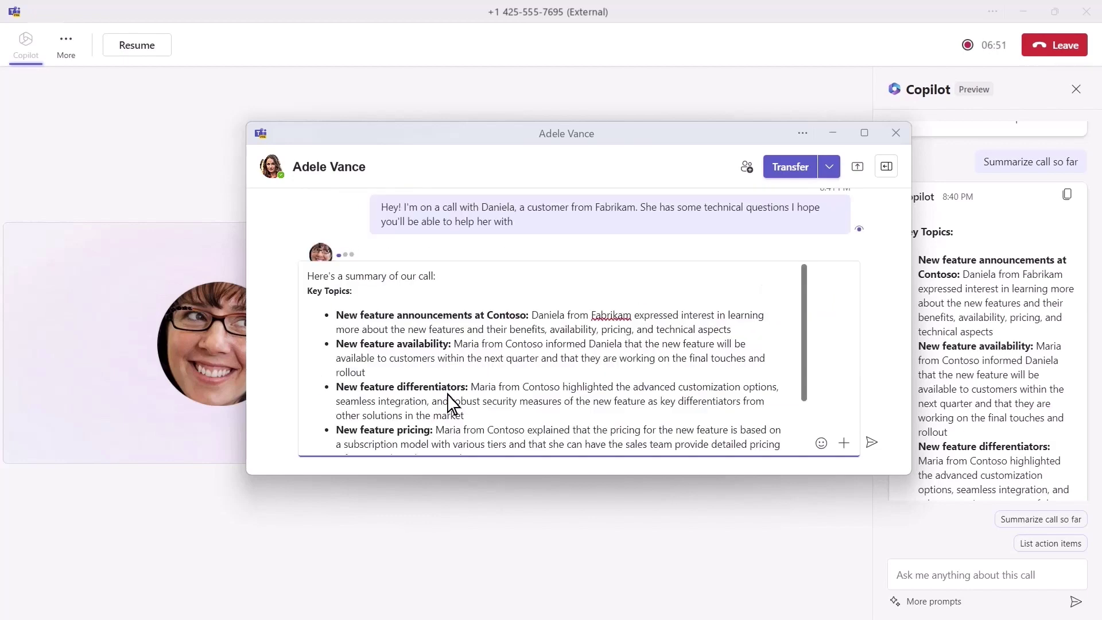
left_click(870, 443)
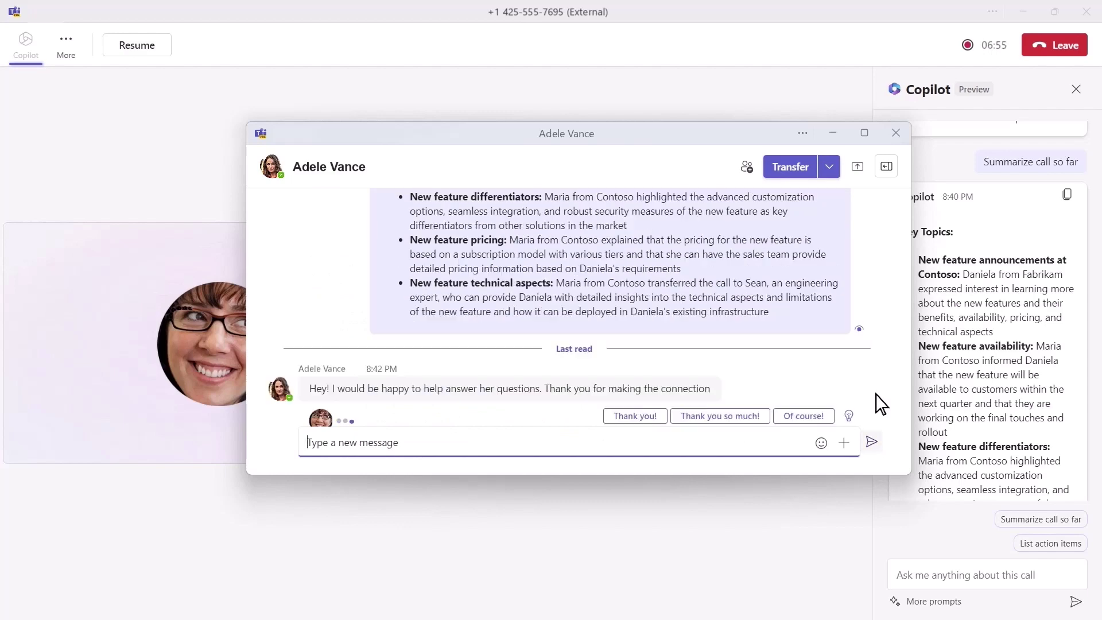
scroll(982, 396, "down", 2)
scroll(982, 396, "down", 2)
scroll(981, 397, "down", 2)
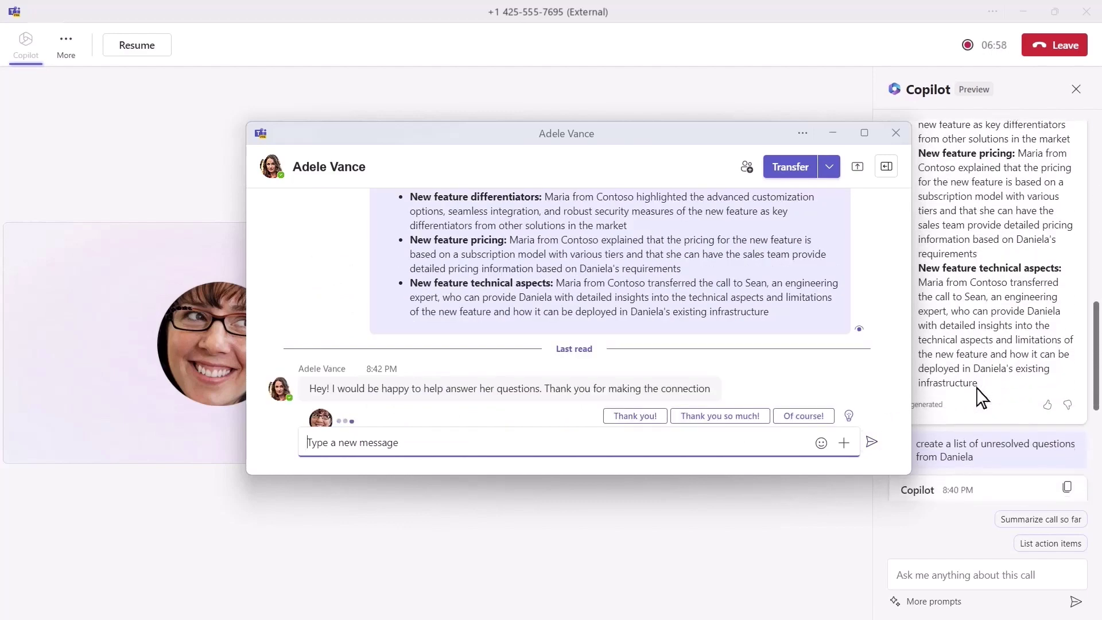
Step: Send Adele Copilot's list of Daniela's unresolved questions with a lead-in line
left_click(1067, 343)
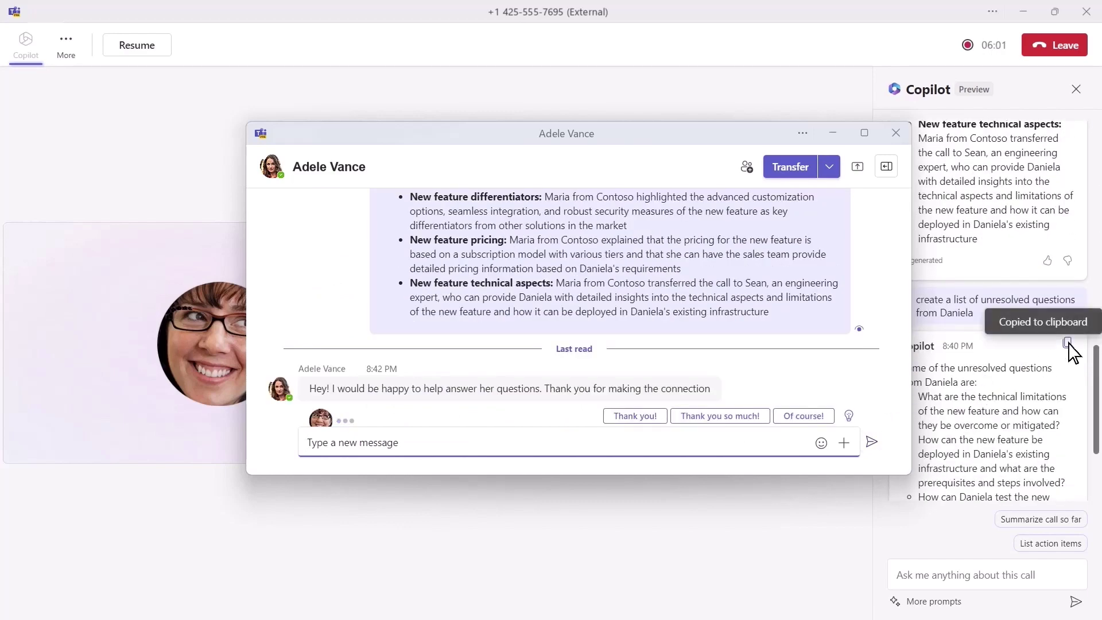
left_click(509, 450)
type("And, here's a list of unresolved questio")
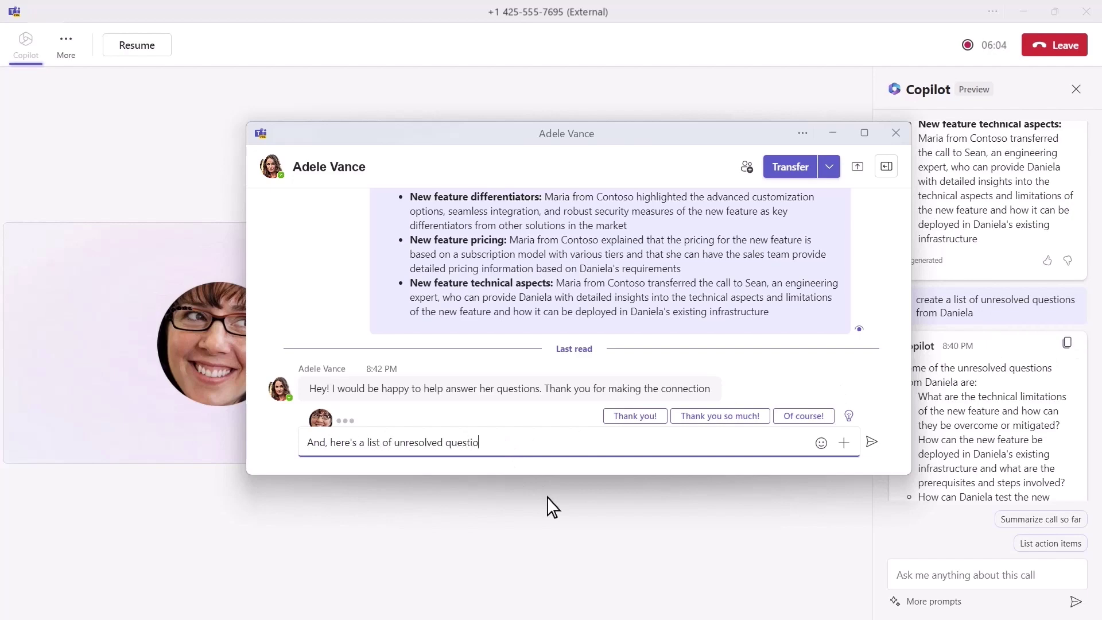
type("ns from her:")
key("shift+Return")
key("ctrl+v")
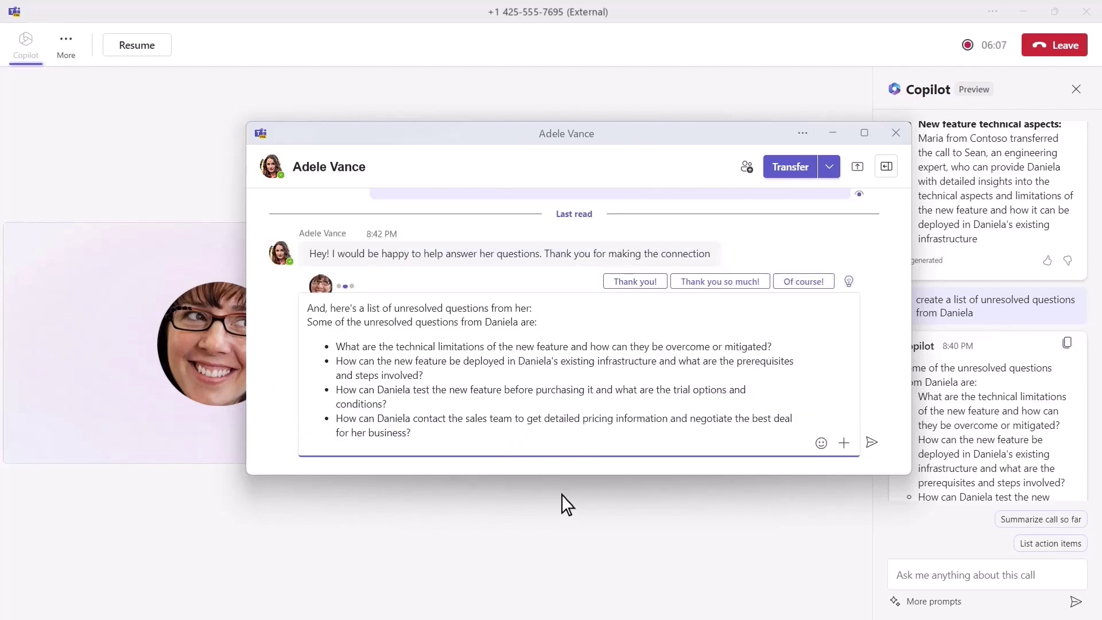
left_click(871, 443)
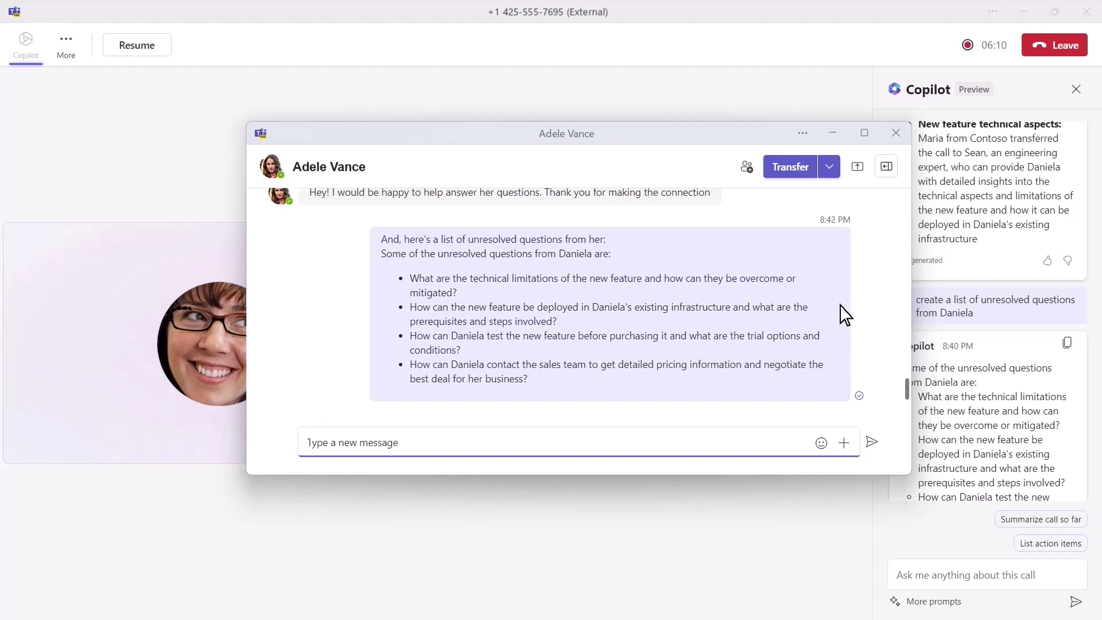
Step: Transfer the on-hold customer call to Adele Vance from the consult chat
left_click(791, 167)
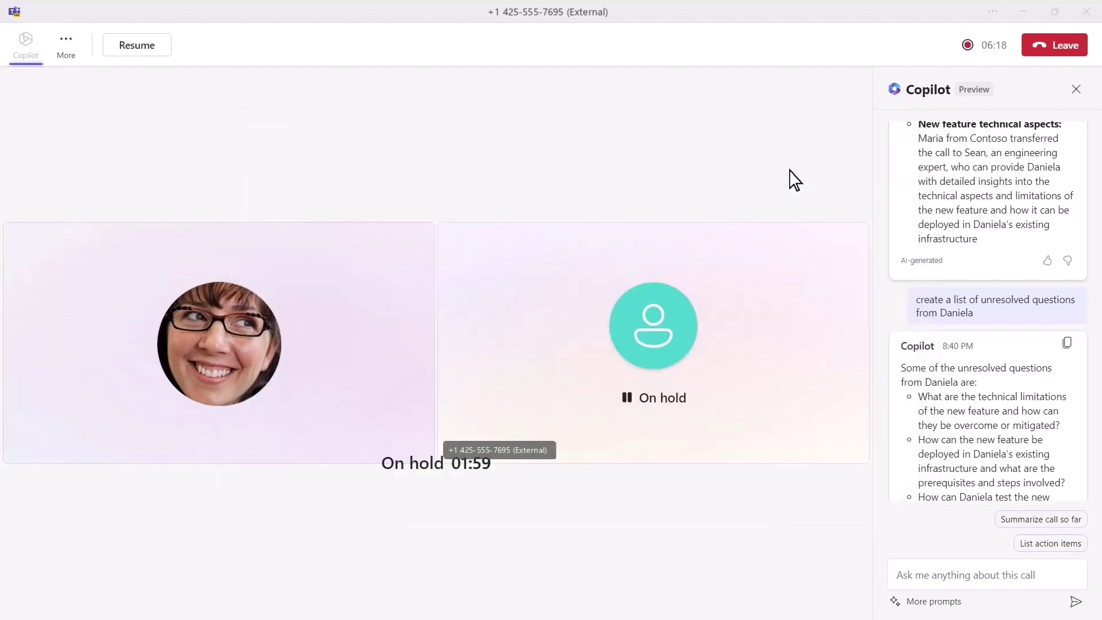